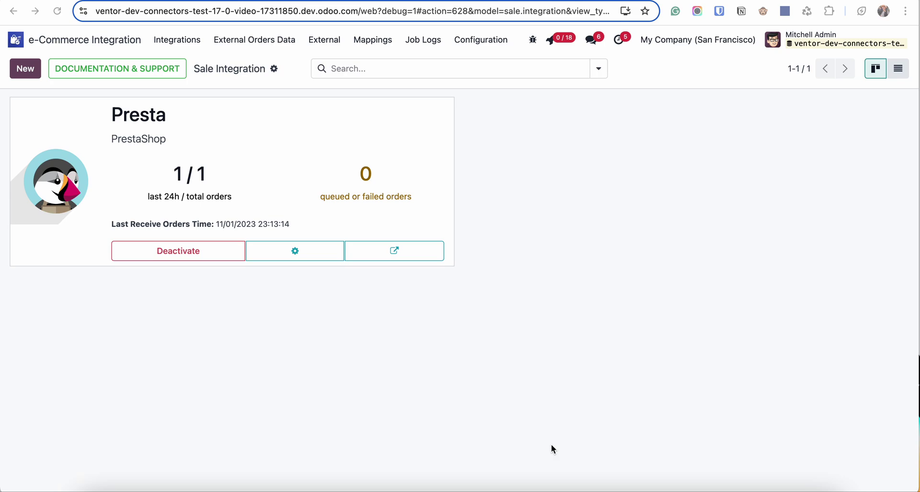
Open the Presta integration, glance at its mapping types, and view Automation Jobs with all syncs off
{"action": "left_click", "coordinate": [214, 114]}
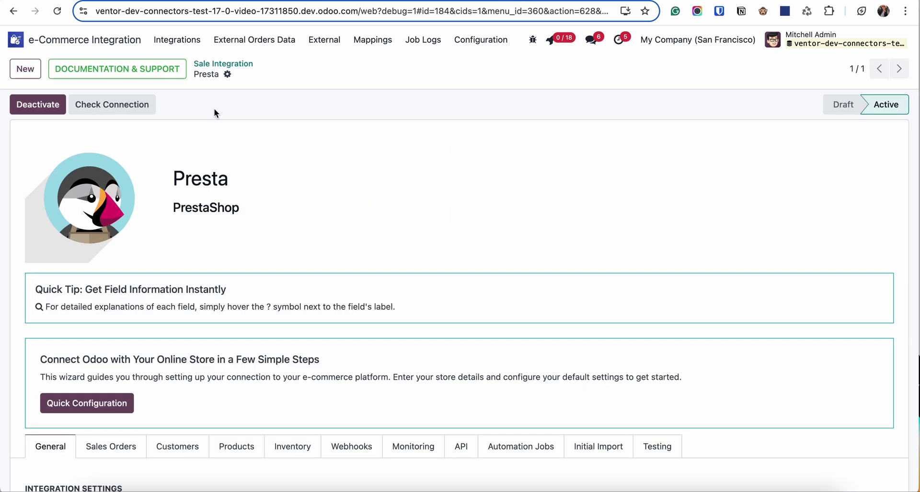
{"action": "scroll", "coordinate": [565, 295], "scroll_direction": "down", "scroll_amount": 3}
{"action": "scroll", "coordinate": [475, 221], "scroll_direction": "up", "scroll_amount": 3}
{"action": "left_click", "coordinate": [372, 42]}
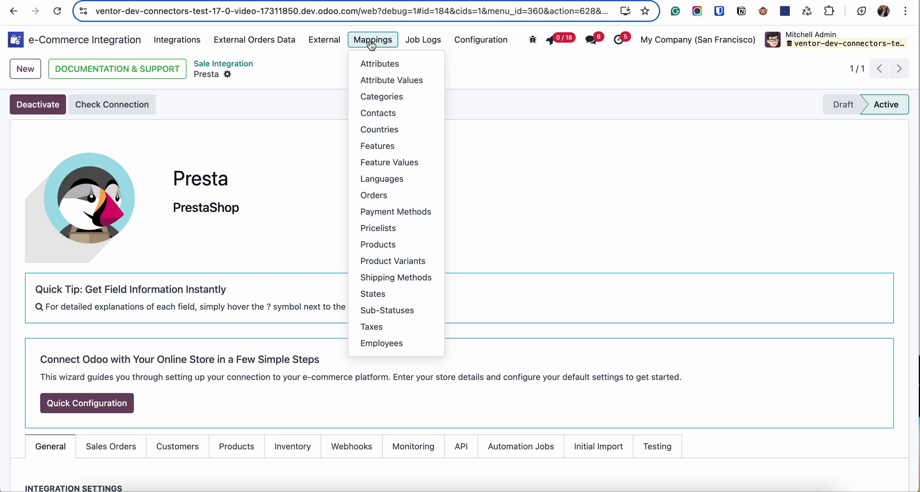
{"action": "scroll", "coordinate": [574, 254], "scroll_direction": "down", "scroll_amount": 3}
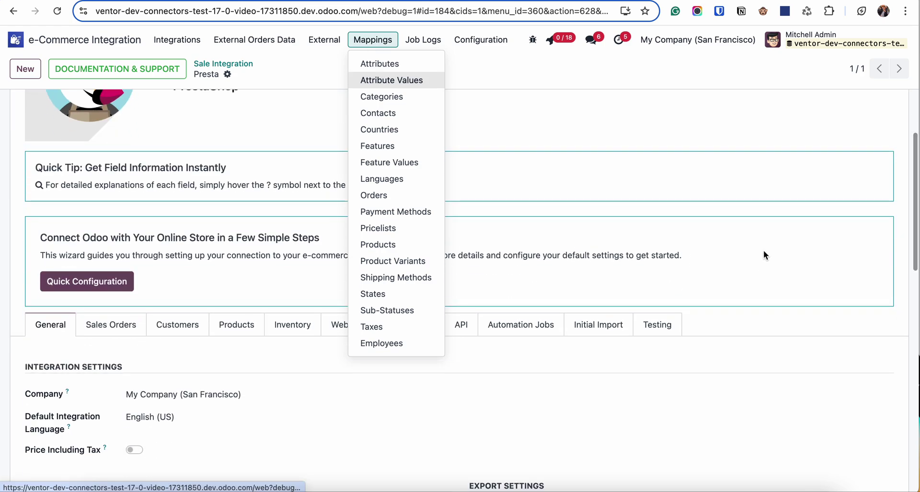
{"action": "left_click", "coordinate": [813, 130]}
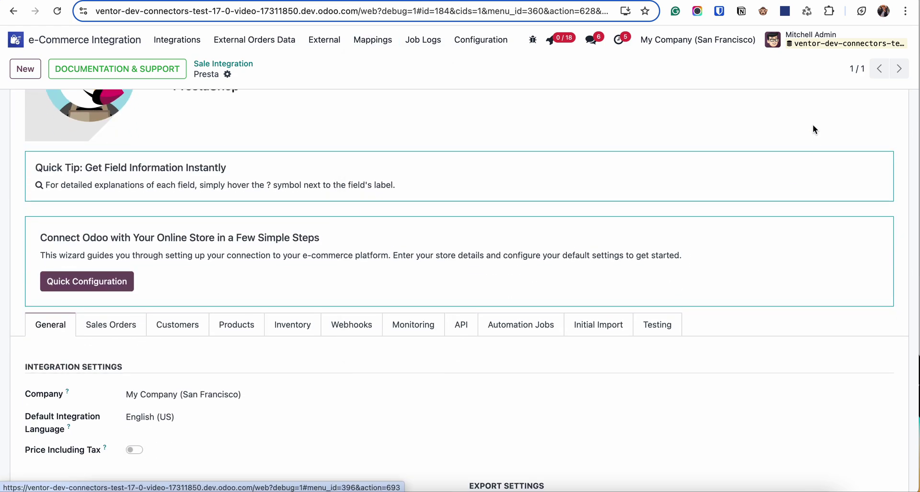
{"action": "left_click", "coordinate": [493, 330]}
{"action": "scroll", "coordinate": [453, 422], "scroll_direction": "down", "scroll_amount": 1}
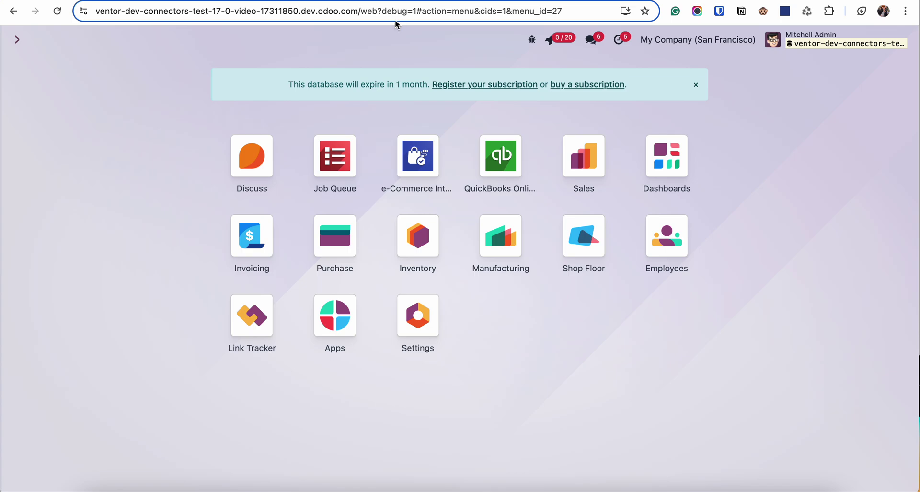
Inspect the inactive, 5-minute PrestaShop Receive Orders scheduled action, then return to e-Commerce Integration
{"action": "type", "text": "sched"}
{"action": "left_click", "coordinate": [433, 223]}
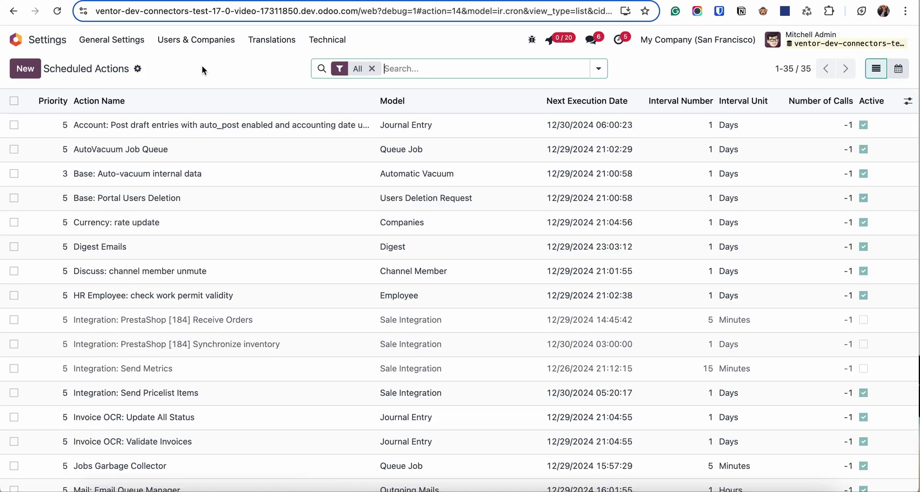
{"action": "type", "text": "rec"}
{"action": "key", "text": "Return"}
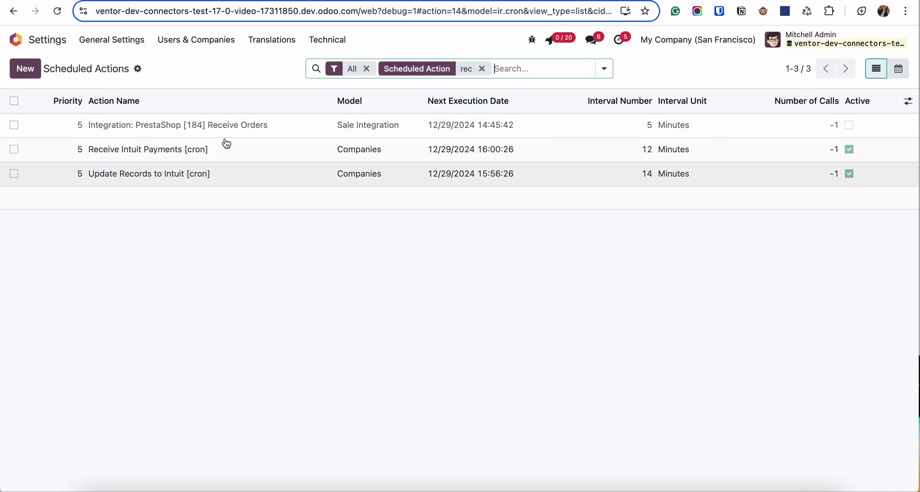
{"action": "left_click", "coordinate": [245, 126]}
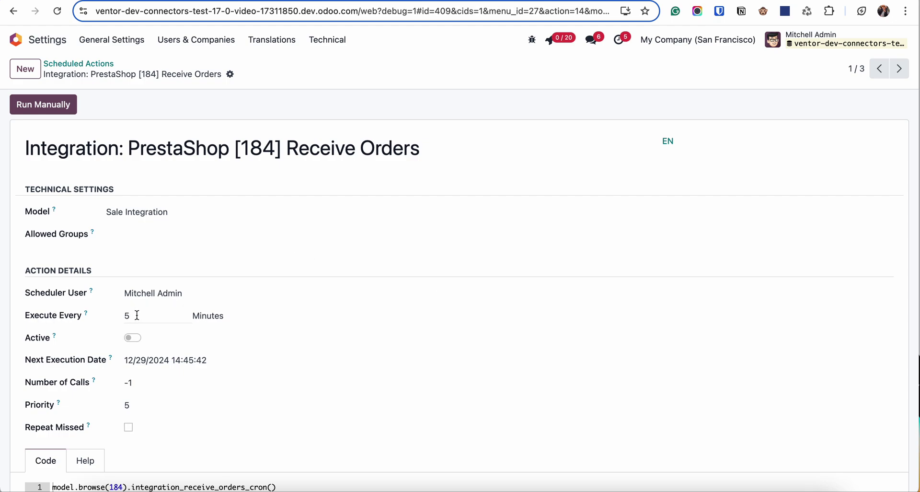
{"action": "left_click", "coordinate": [15, 40]}
{"action": "left_click", "coordinate": [433, 172]}
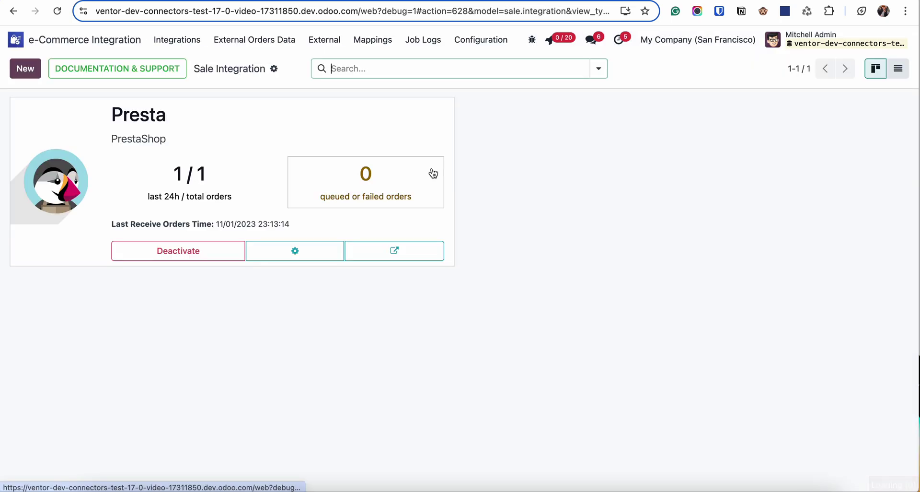
Open the Presta integration and review its Integration Parameters, including the receive-orders filter
{"action": "left_click", "coordinate": [357, 134]}
{"action": "scroll", "coordinate": [346, 268], "scroll_direction": "down", "scroll_amount": 2}
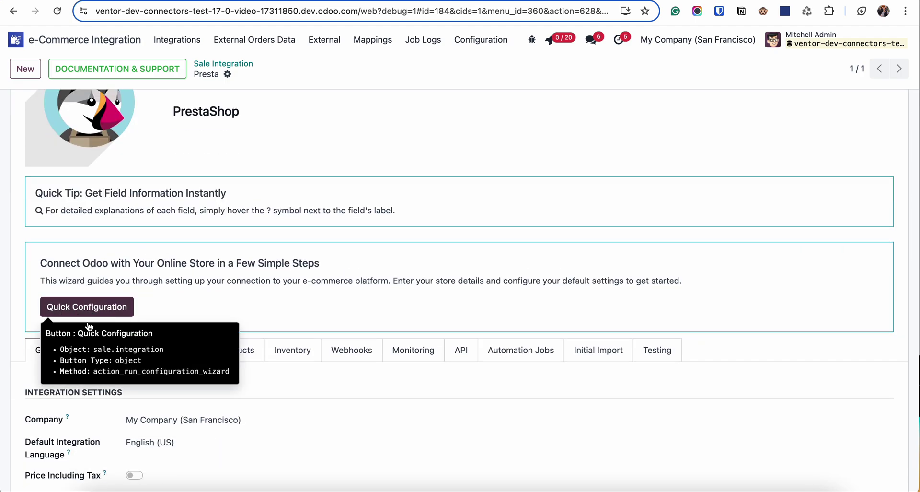
{"action": "scroll", "coordinate": [192, 317], "scroll_direction": "down", "scroll_amount": 12}
{"action": "scroll", "coordinate": [193, 322], "scroll_direction": "down", "scroll_amount": 1}
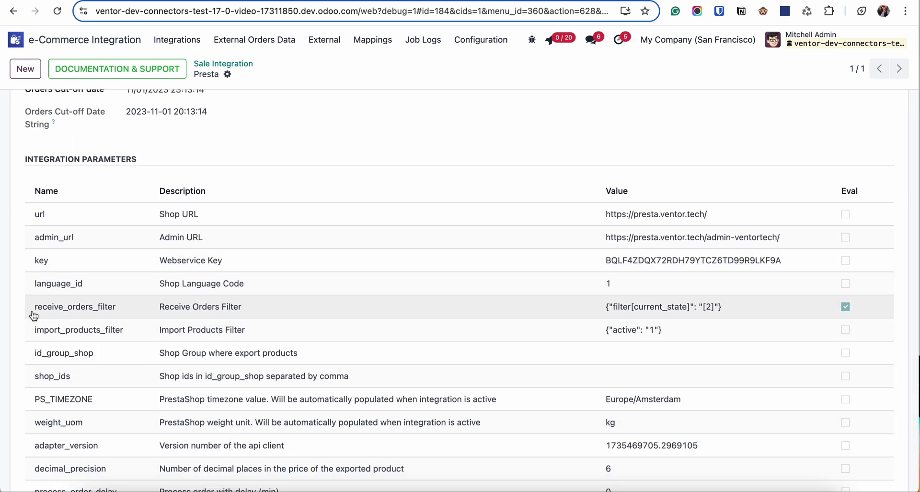
{"action": "scroll", "coordinate": [468, 286], "scroll_direction": "up", "scroll_amount": 10}
{"action": "scroll", "coordinate": [468, 286], "scroll_direction": "down", "scroll_amount": 2}
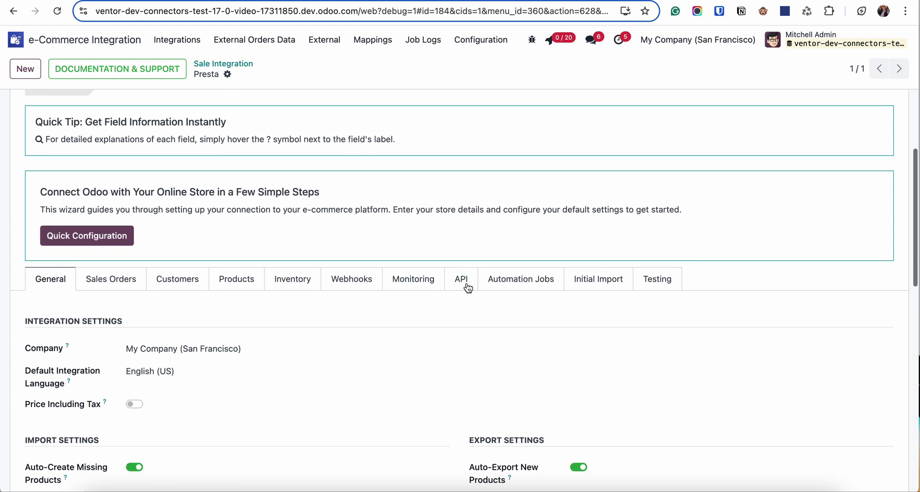
Review the Presta integration's Order Created and Order Status Updated webhooks
{"action": "left_click", "coordinate": [354, 280]}
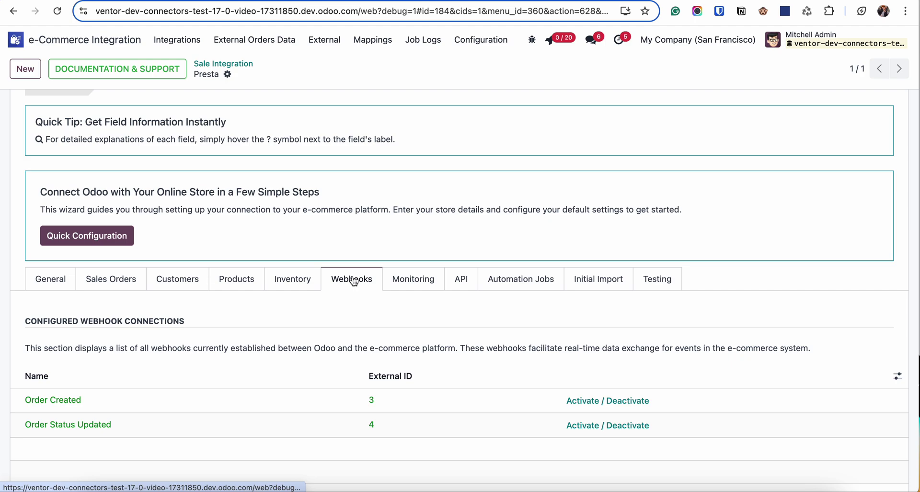
{"action": "scroll", "coordinate": [354, 281], "scroll_direction": "down", "scroll_amount": 3}
{"action": "scroll", "coordinate": [194, 401], "scroll_direction": "down", "scroll_amount": 2}
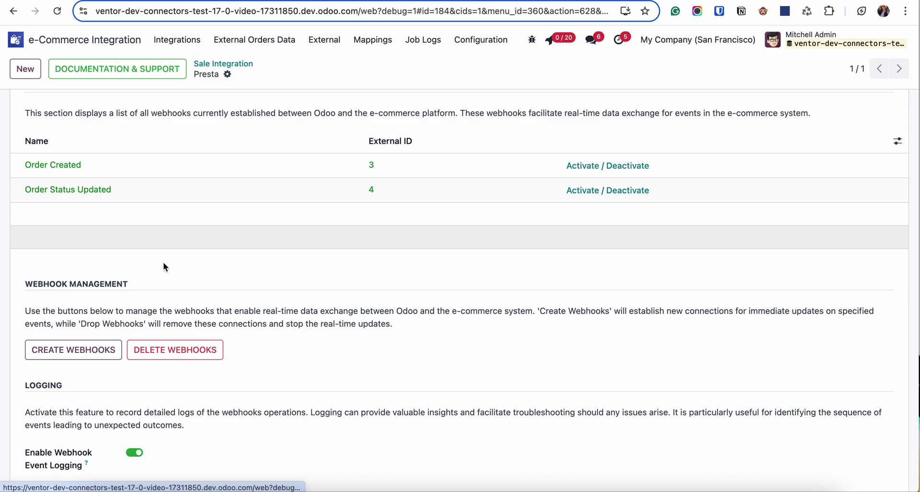
{"action": "scroll", "coordinate": [168, 345], "scroll_direction": "down", "scroll_amount": 1}
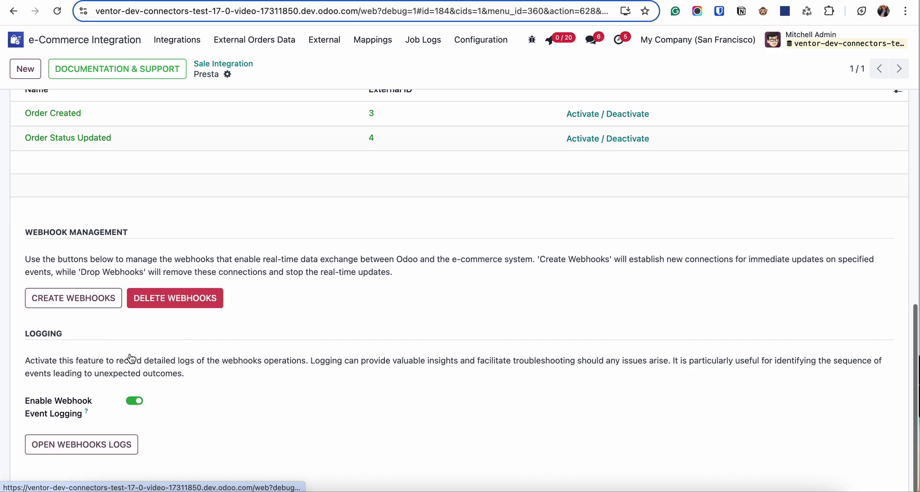
Toggle webhook event logging, then view the General settings showing cut-off date 11/01/2023 23:13:14
{"action": "left_click", "coordinate": [135, 401]}
{"action": "scroll", "coordinate": [138, 403], "scroll_direction": "down", "scroll_amount": 3}
{"action": "left_click", "coordinate": [40, 317]}
{"action": "scroll", "coordinate": [212, 361], "scroll_direction": "down", "scroll_amount": 6}
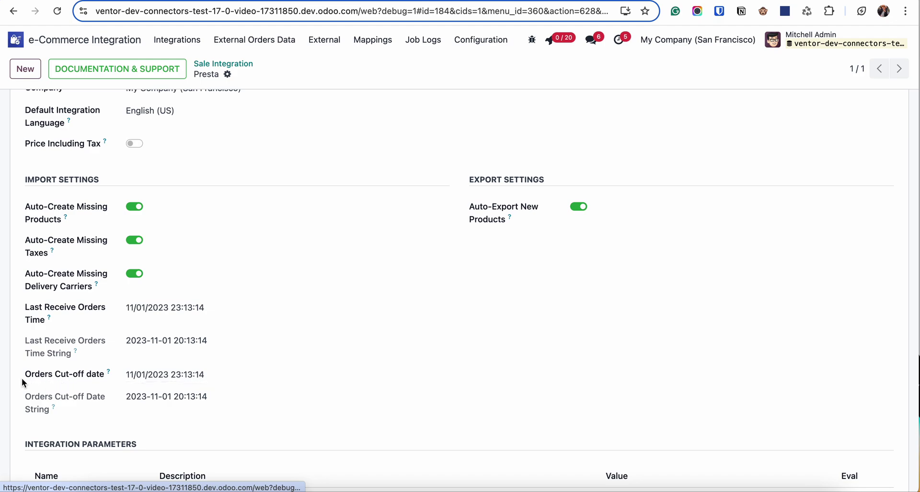
{"action": "left_click", "coordinate": [180, 376]}
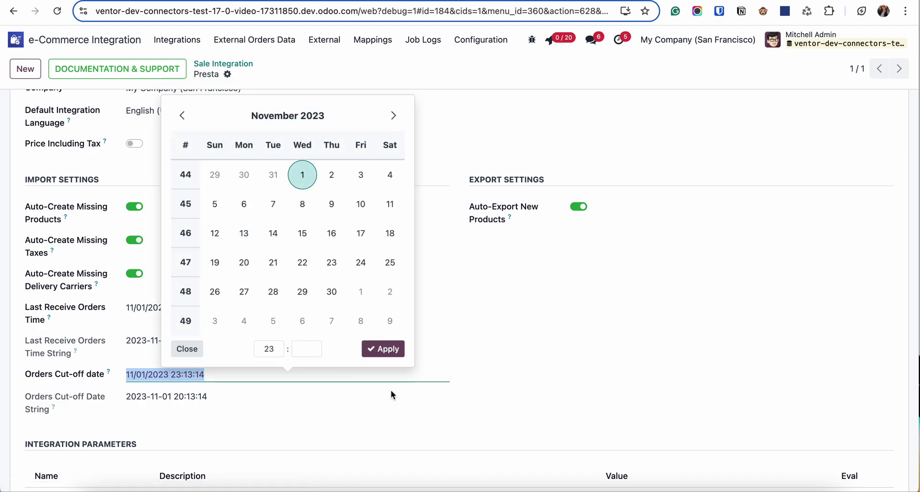
{"action": "left_click", "coordinate": [540, 331]}
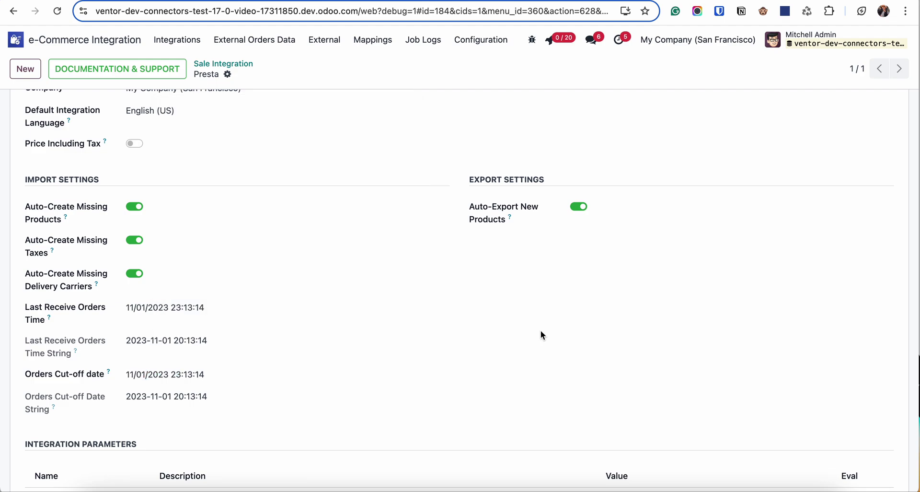
{"action": "scroll", "coordinate": [540, 330], "scroll_direction": "down", "scroll_amount": 7}
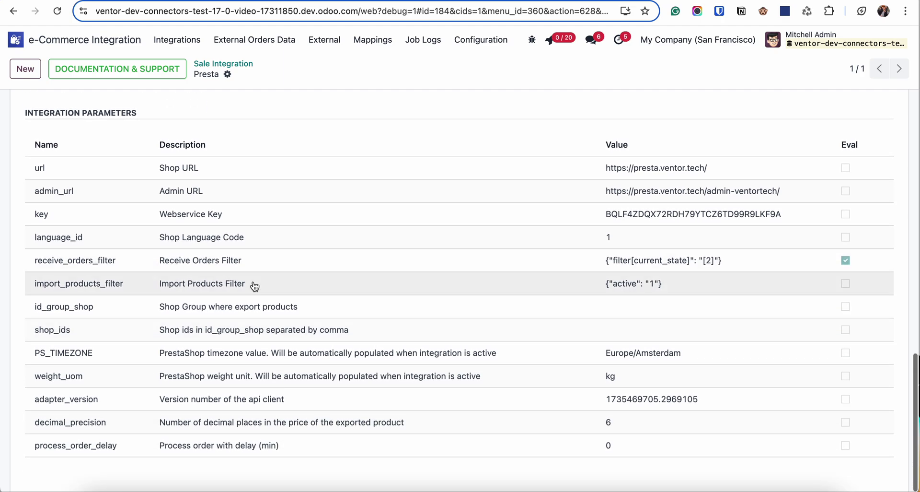
{"action": "scroll", "coordinate": [363, 255], "scroll_direction": "up", "scroll_amount": 10}
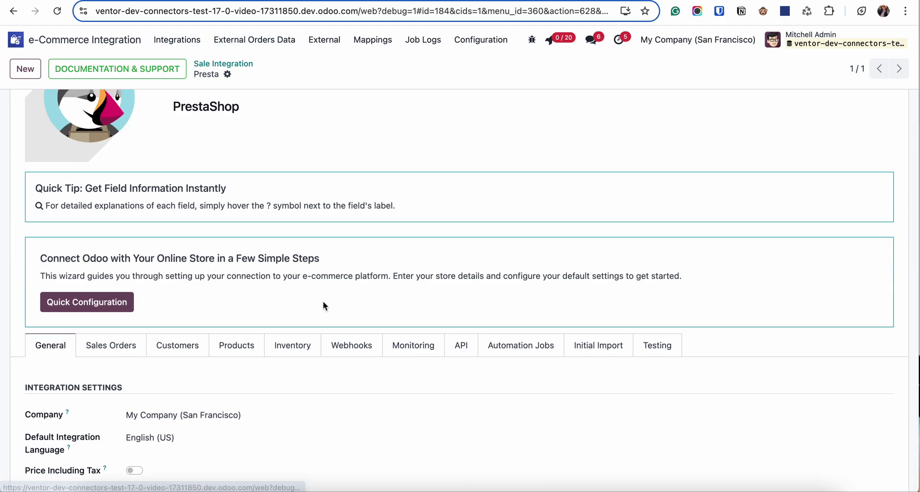
Clear the External Orders Data filter and open Presta external order record 9
{"action": "left_click", "coordinate": [249, 46]}
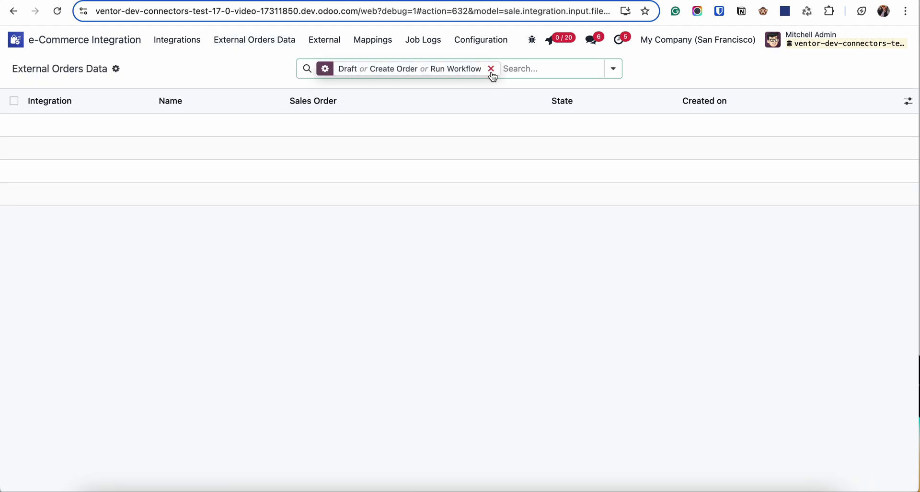
{"action": "left_click", "coordinate": [491, 69]}
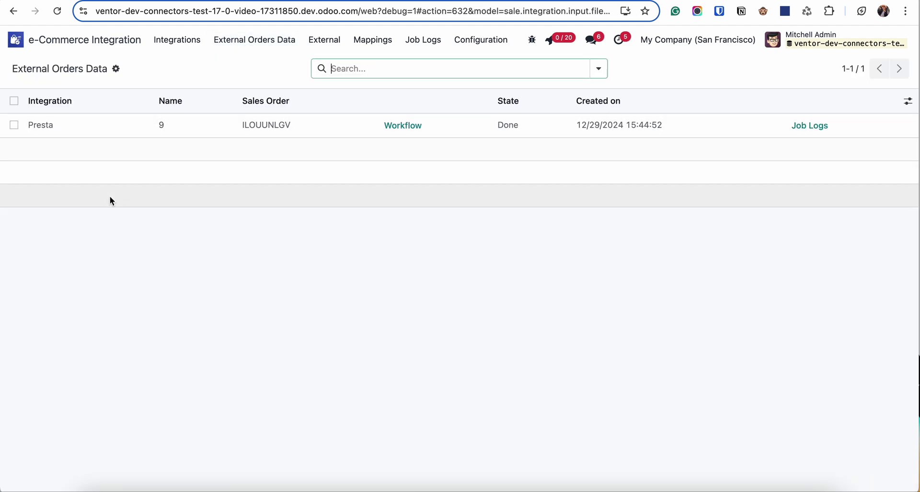
{"action": "left_click", "coordinate": [96, 134]}
{"action": "scroll", "coordinate": [228, 432], "scroll_direction": "down", "scroll_amount": 10}
{"action": "scroll", "coordinate": [225, 379], "scroll_direction": "down", "scroll_amount": 10}
{"action": "scroll", "coordinate": [223, 376], "scroll_direction": "up", "scroll_amount": 15}
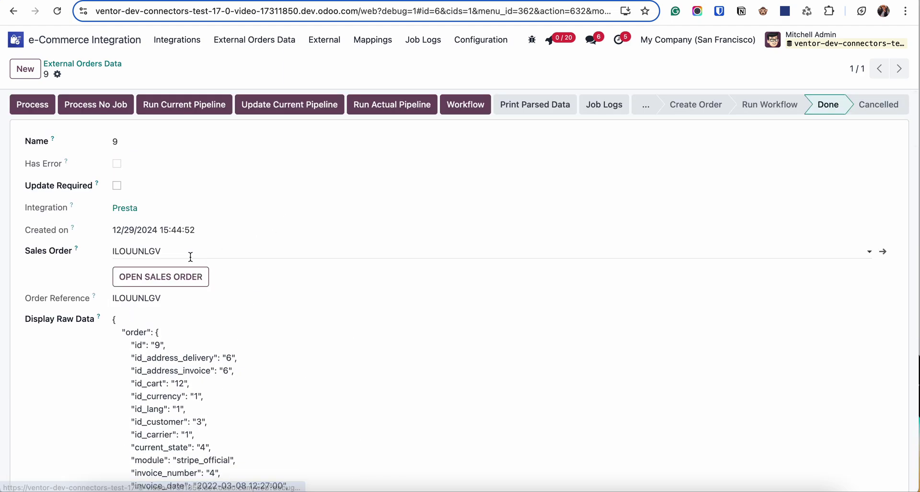
Open quotation ILOUUNLGV and review its 2,100.00 Desk Stand with Screen line and -210.00 discount
{"action": "left_click", "coordinate": [133, 276]}
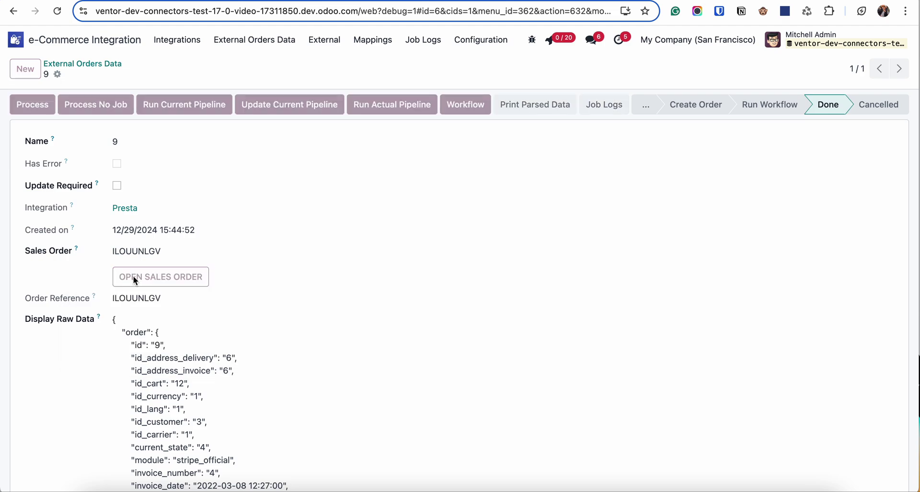
{"action": "scroll", "coordinate": [254, 350], "scroll_direction": "down", "scroll_amount": 2}
{"action": "scroll", "coordinate": [254, 349], "scroll_direction": "up", "scroll_amount": 3}
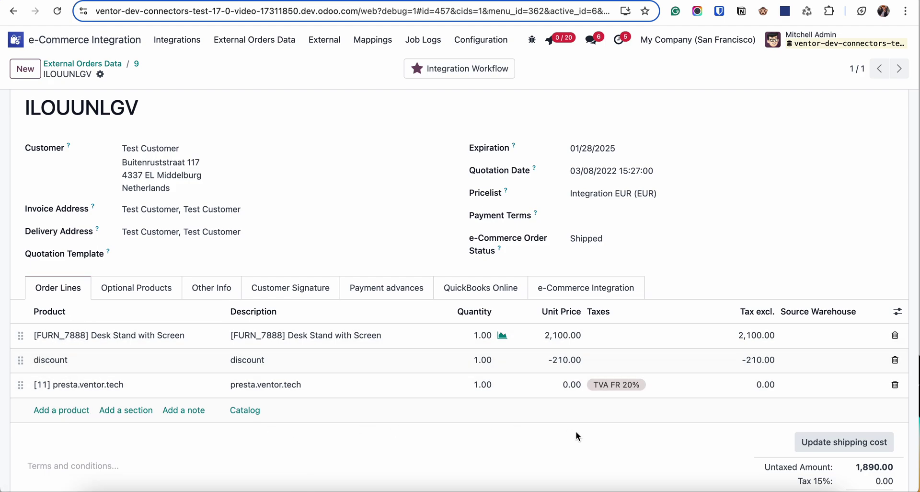
{"action": "scroll", "coordinate": [767, 403], "scroll_direction": "down", "scroll_amount": 3}
{"action": "scroll", "coordinate": [705, 407], "scroll_direction": "up", "scroll_amount": 3}
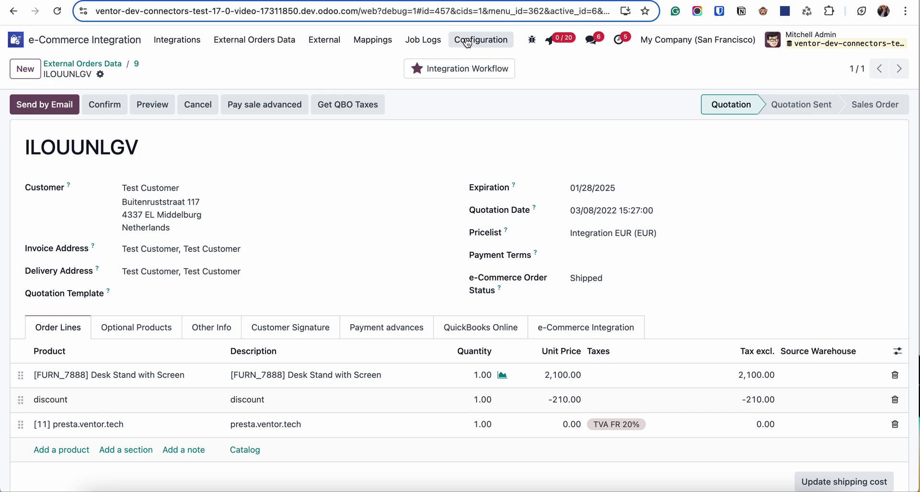
Open the Presta Order Statuses list of 25 external statuses
{"action": "left_click", "coordinate": [467, 43]}
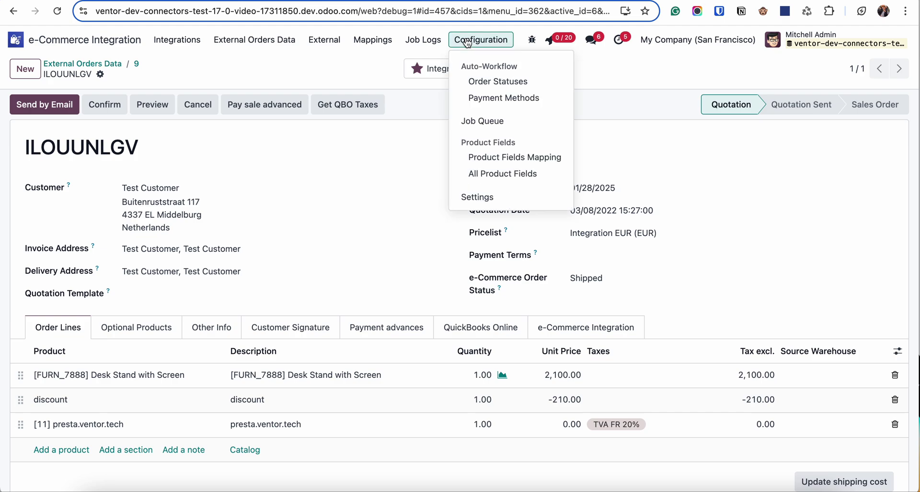
{"action": "left_click", "coordinate": [481, 80]}
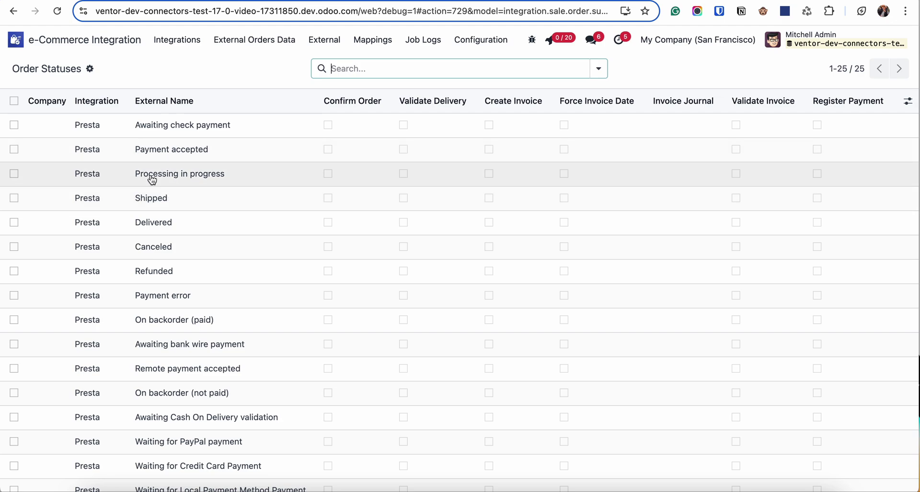
{"action": "scroll", "coordinate": [174, 353], "scroll_direction": "down", "scroll_amount": 3}
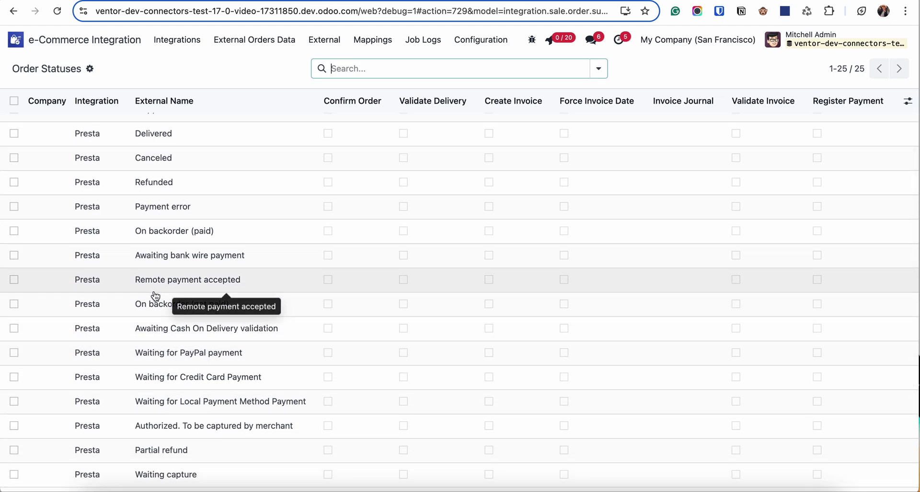
{"action": "scroll", "coordinate": [155, 296], "scroll_direction": "up", "scroll_amount": 3}
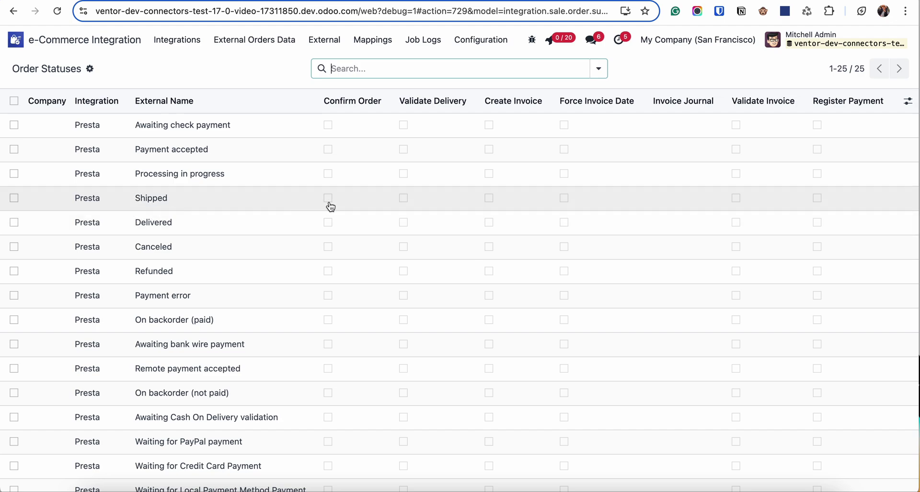
Tick Confirm Order on the Shipped status, then untick it again
{"action": "left_click", "coordinate": [328, 200]}
{"action": "left_click", "coordinate": [329, 200]}
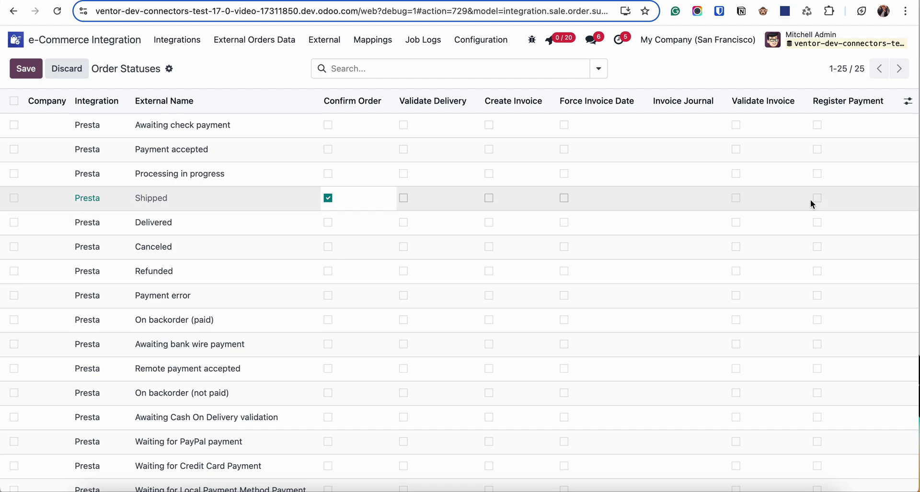
{"action": "left_click", "coordinate": [326, 199]}
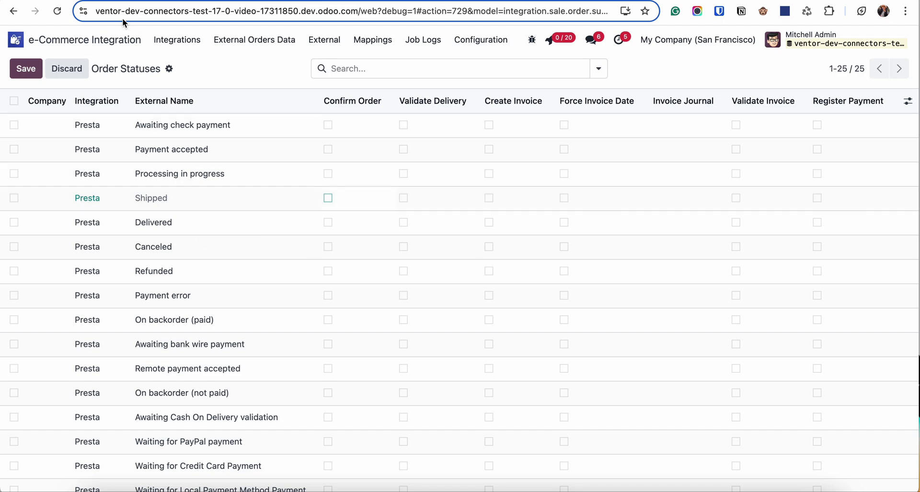
Open the Presta integration from the Integrations list on its Sales Orders tab
{"action": "left_click", "coordinate": [177, 40]}
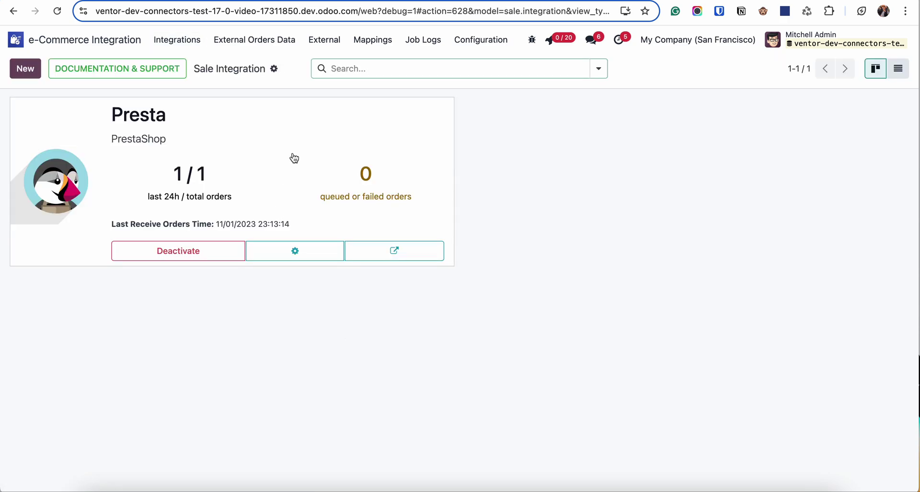
{"action": "left_click", "coordinate": [291, 152]}
{"action": "scroll", "coordinate": [220, 393], "scroll_direction": "down", "scroll_amount": 3}
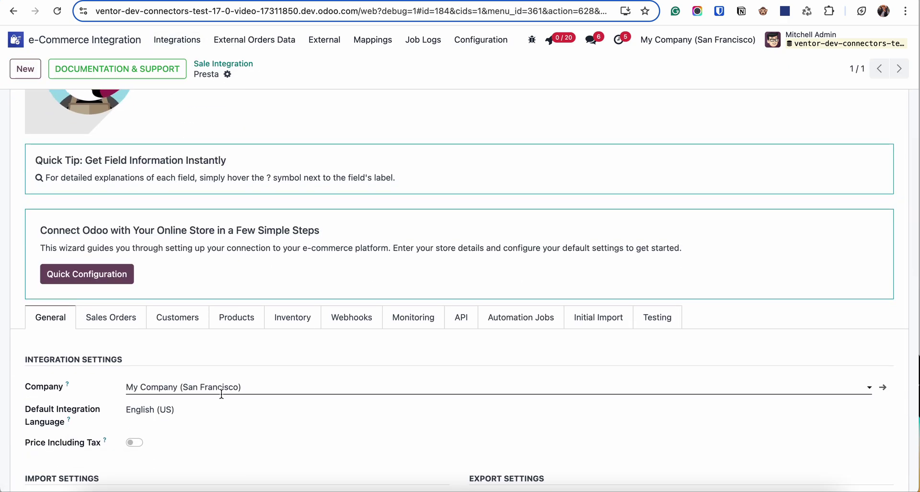
{"action": "left_click", "coordinate": [102, 313]}
{"action": "scroll", "coordinate": [258, 364], "scroll_direction": "down", "scroll_amount": 5}
{"action": "scroll", "coordinate": [257, 365], "scroll_direction": "up", "scroll_amount": 3}
{"action": "scroll", "coordinate": [258, 364], "scroll_direction": "down", "scroll_amount": 2}
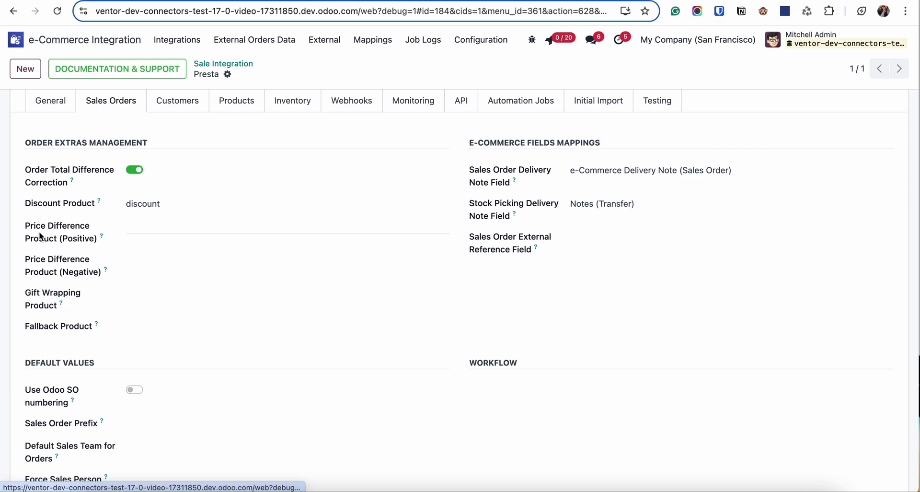
{"action": "scroll", "coordinate": [101, 350], "scroll_direction": "down", "scroll_amount": 3}
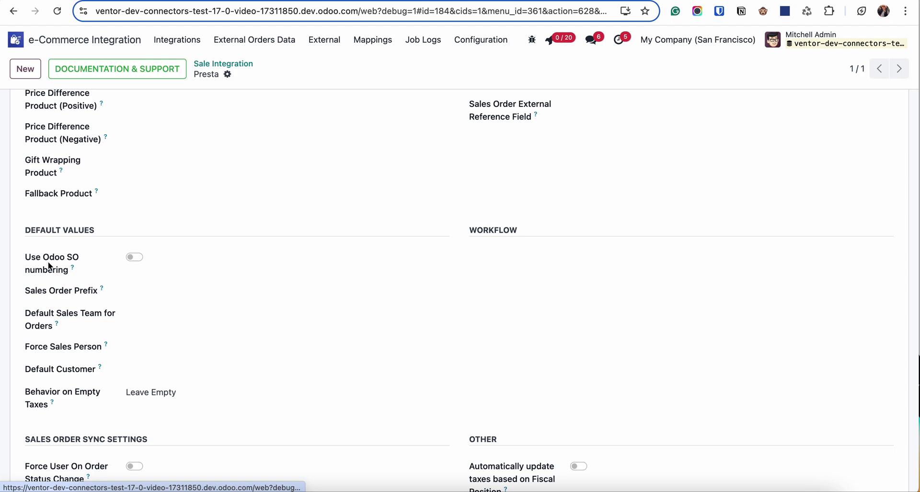
Switch Use Odoo SO numbering on, then back off
{"action": "left_click", "coordinate": [139, 259]}
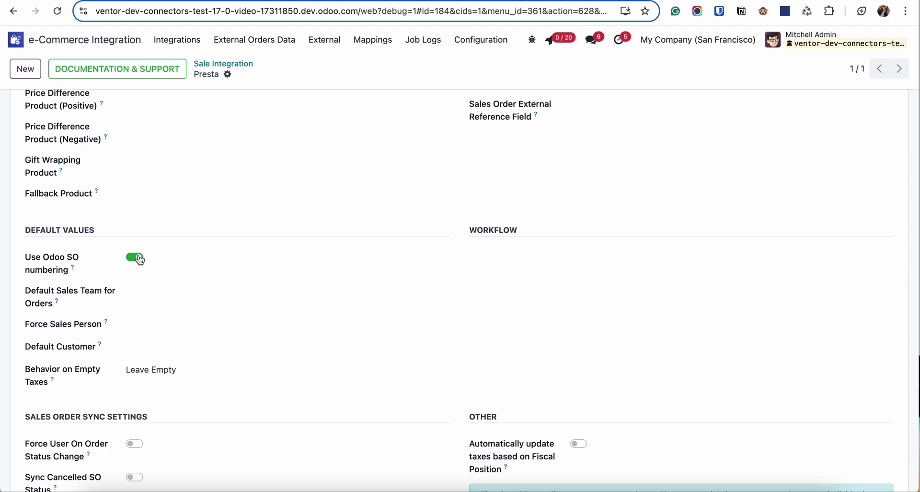
{"action": "left_click", "coordinate": [133, 259]}
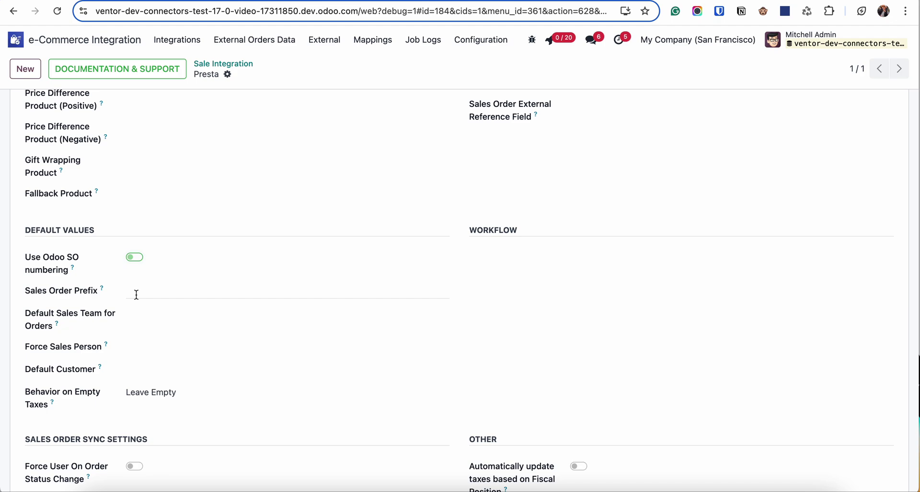
{"action": "scroll", "coordinate": [136, 294], "scroll_direction": "down", "scroll_amount": 5}
{"action": "scroll", "coordinate": [136, 294], "scroll_direction": "up", "scroll_amount": 15}
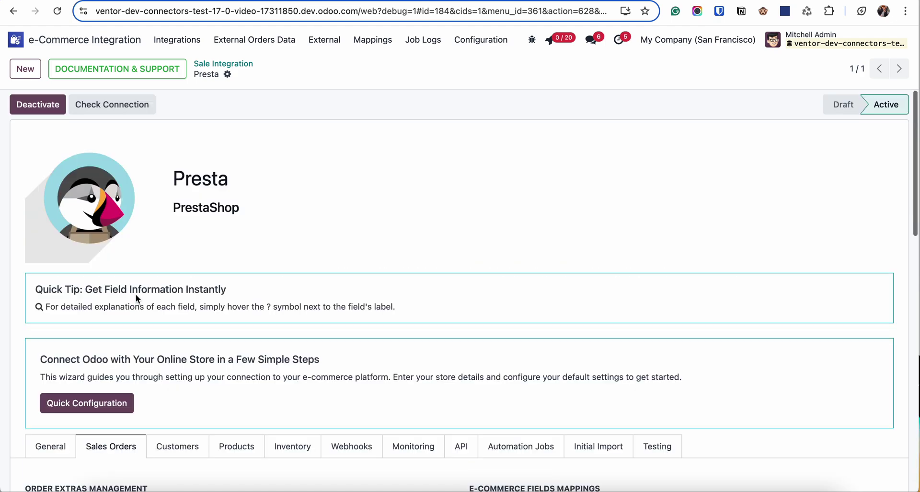
Check the Sales quotations, then return to e-Commerce Integration's External Orders Data list
{"action": "left_click", "coordinate": [17, 40]}
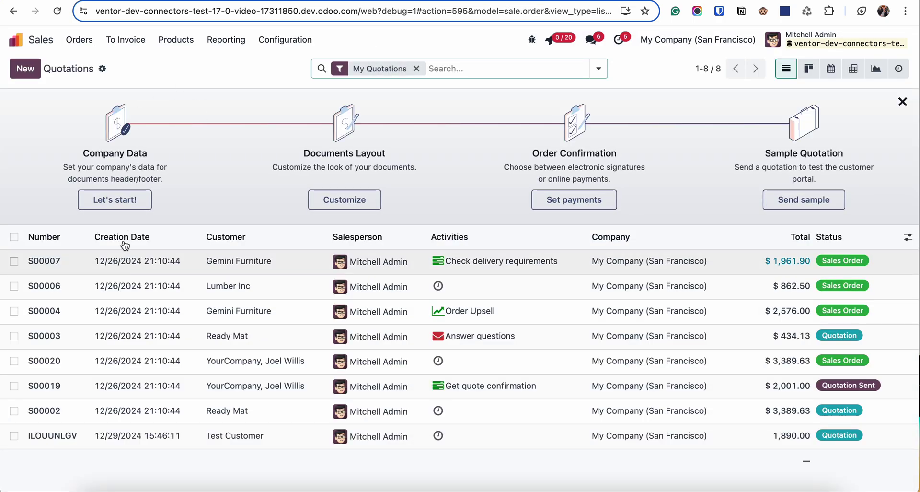
{"action": "left_click", "coordinate": [16, 40]}
{"action": "left_click", "coordinate": [416, 167]}
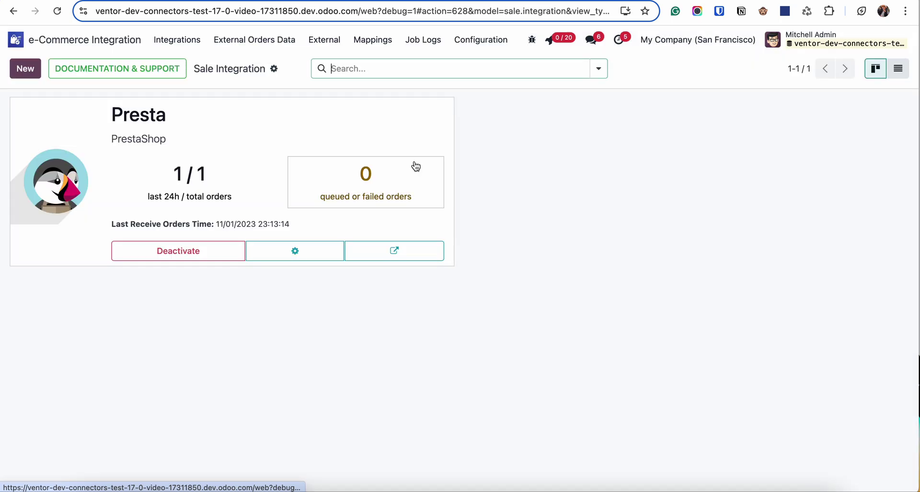
{"action": "left_click", "coordinate": [258, 48]}
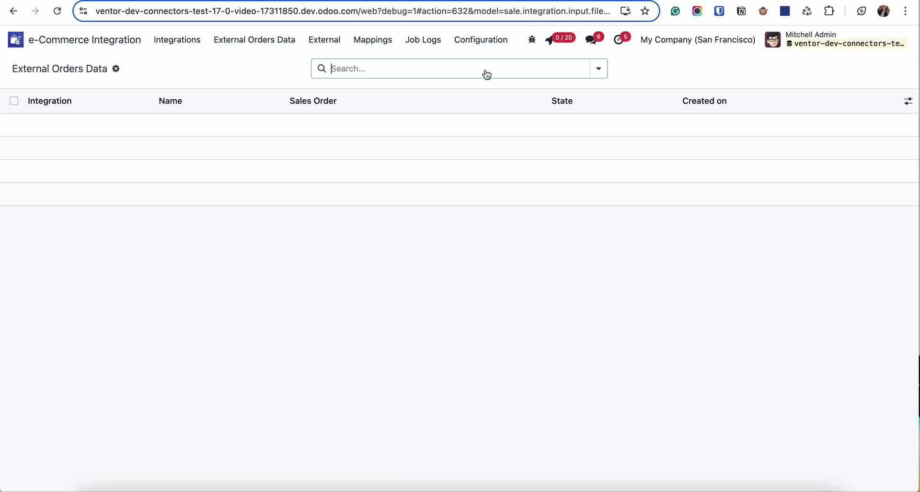